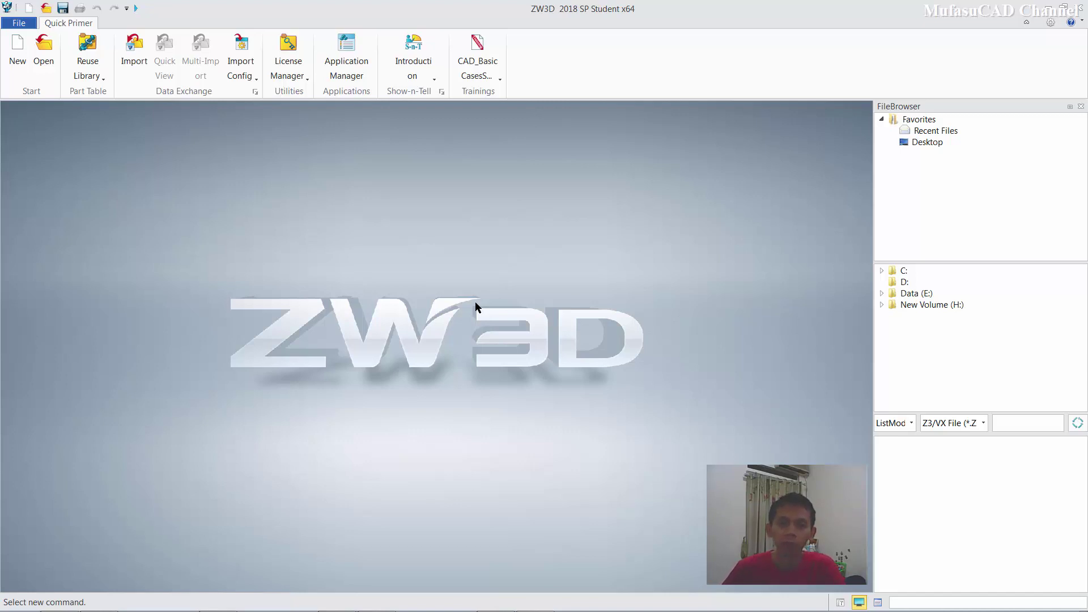
Create a new default part (Part001.Z3) and start an empty sketch on its XY plane.
click(16, 57)
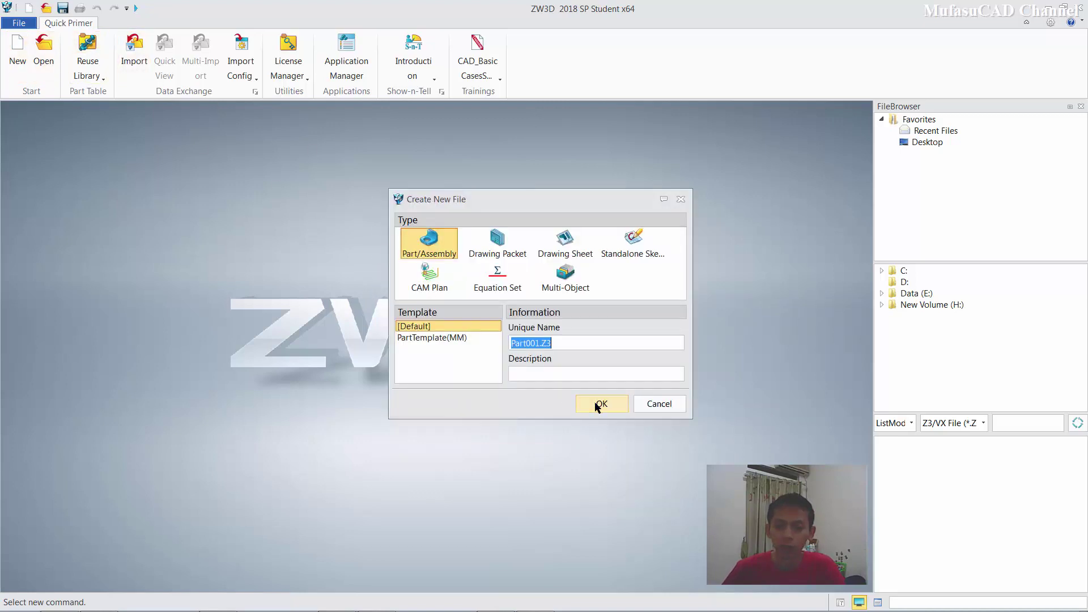
click(600, 403)
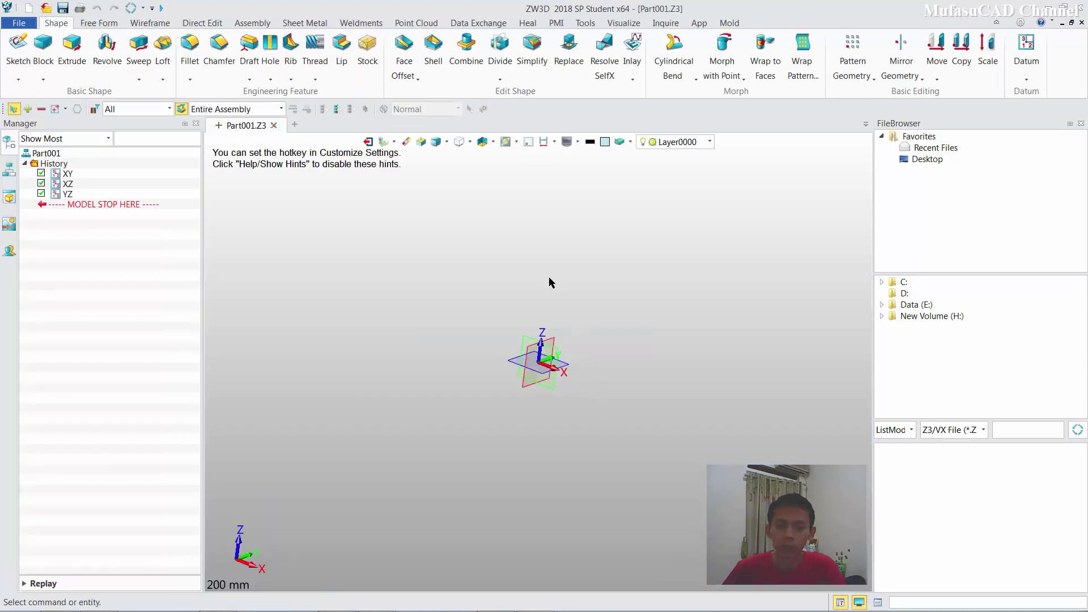
click(18, 50)
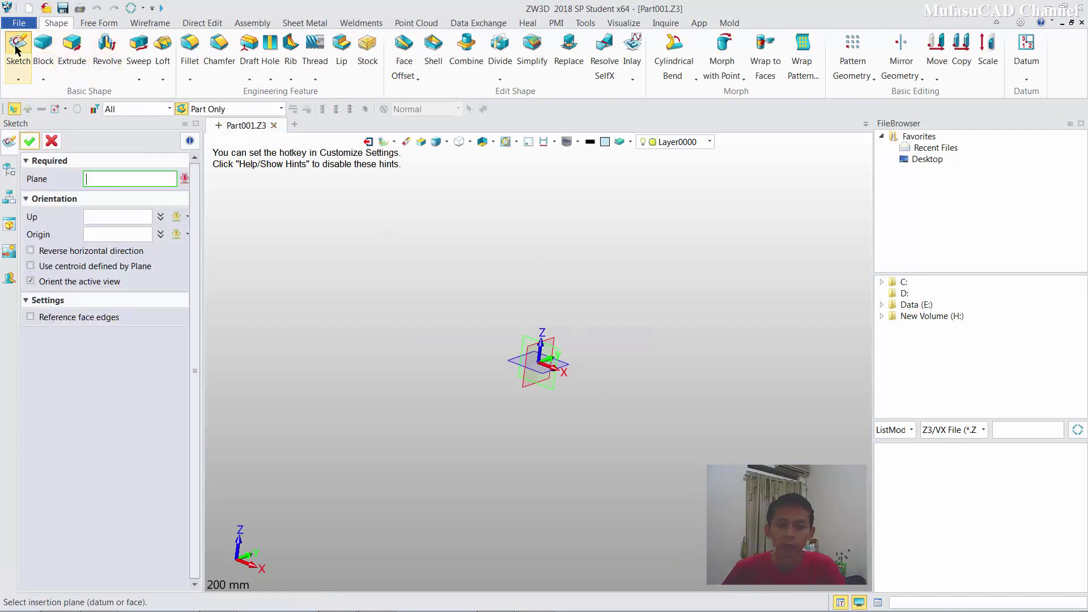
click(521, 367)
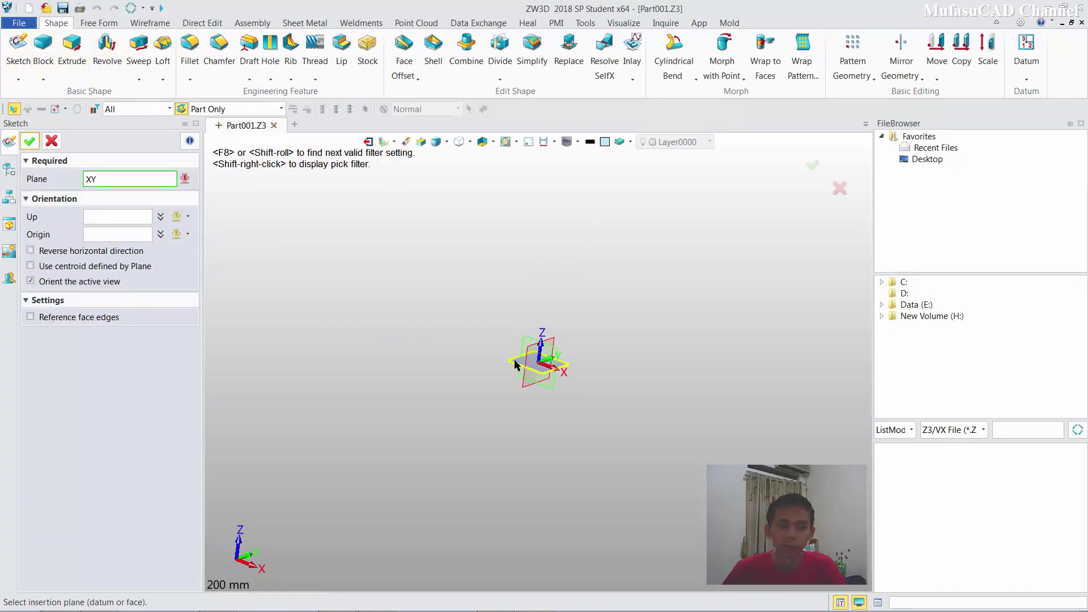
click(30, 141)
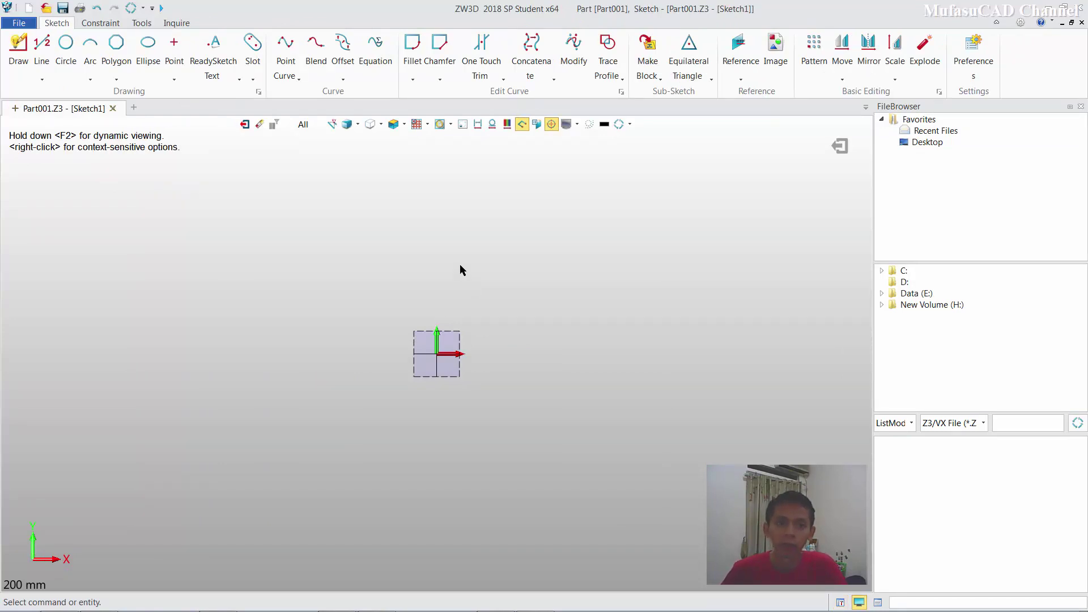
Start the Polygon tool and set its method to Inscribed Radius, after trying Side Boundary.
click(117, 46)
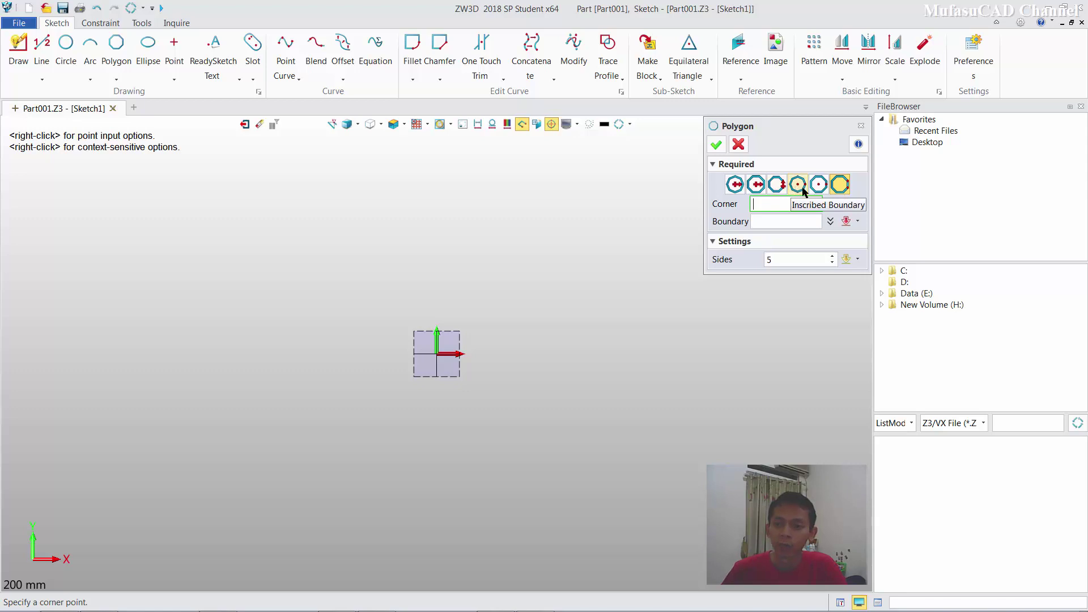
click(839, 185)
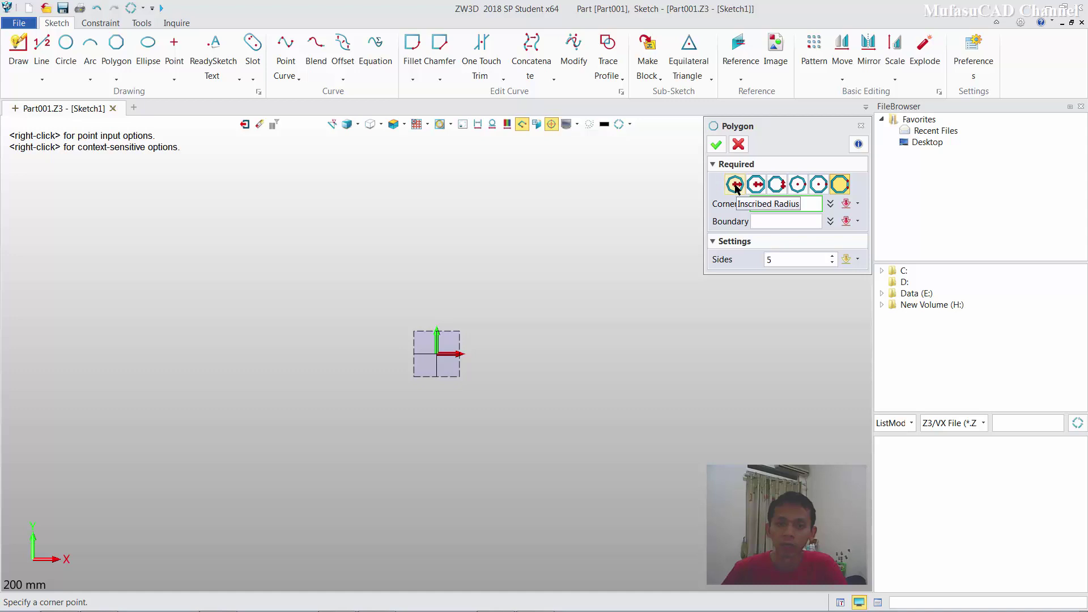
click(735, 186)
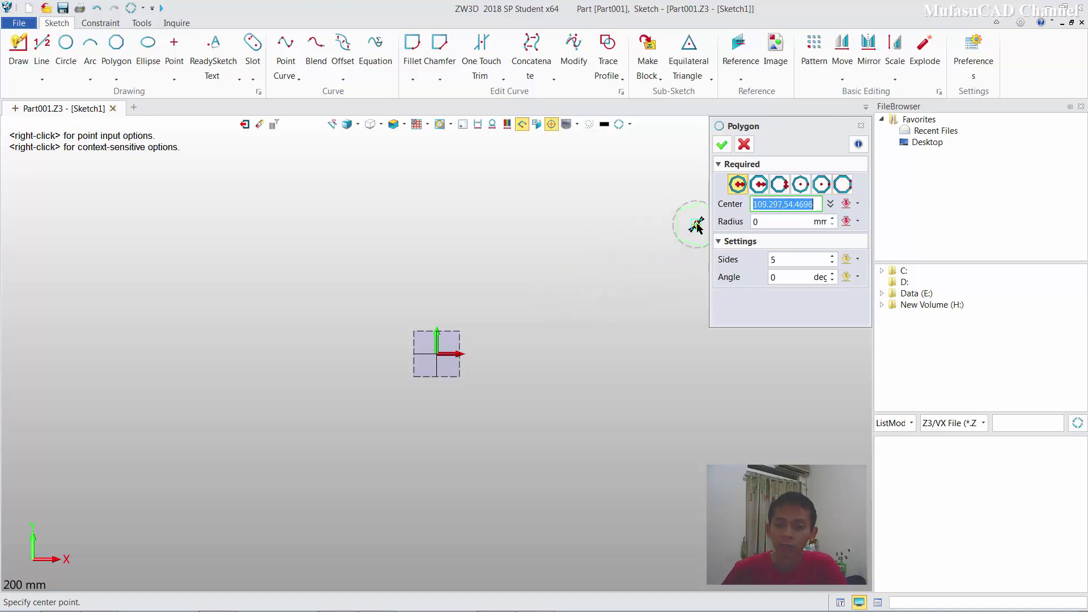
Centre the polygon at the origin with radius 37 and 6 sides, changed from 3.
click(436, 353)
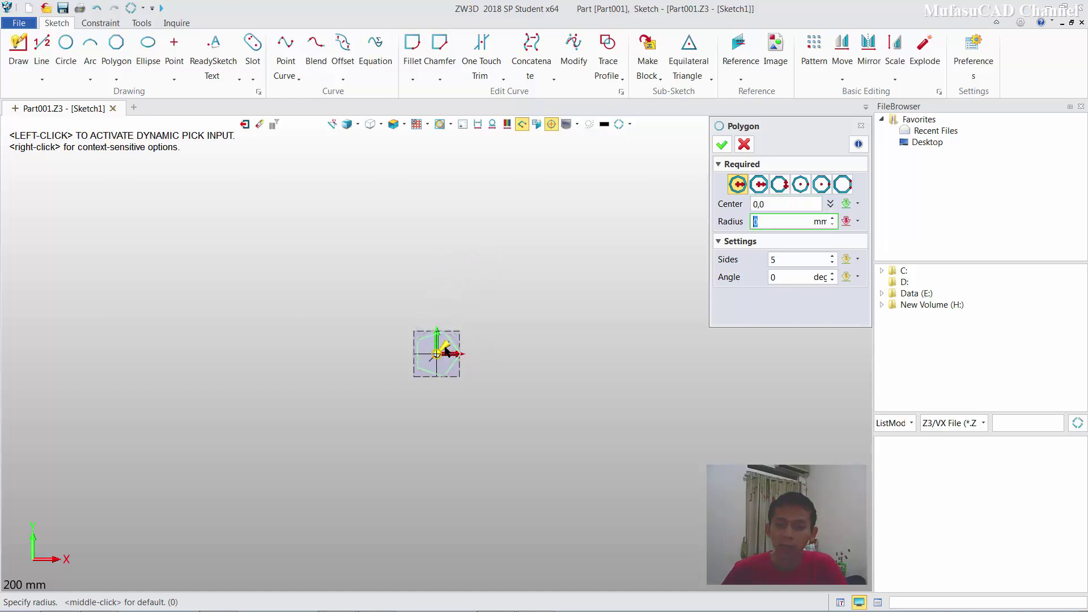
text(14)
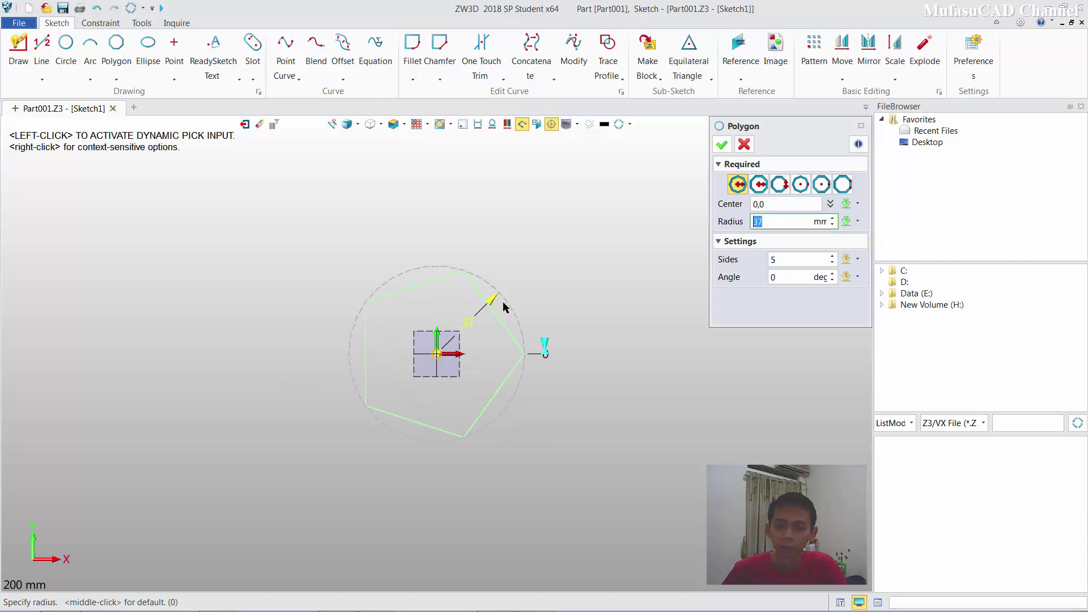
click(773, 259)
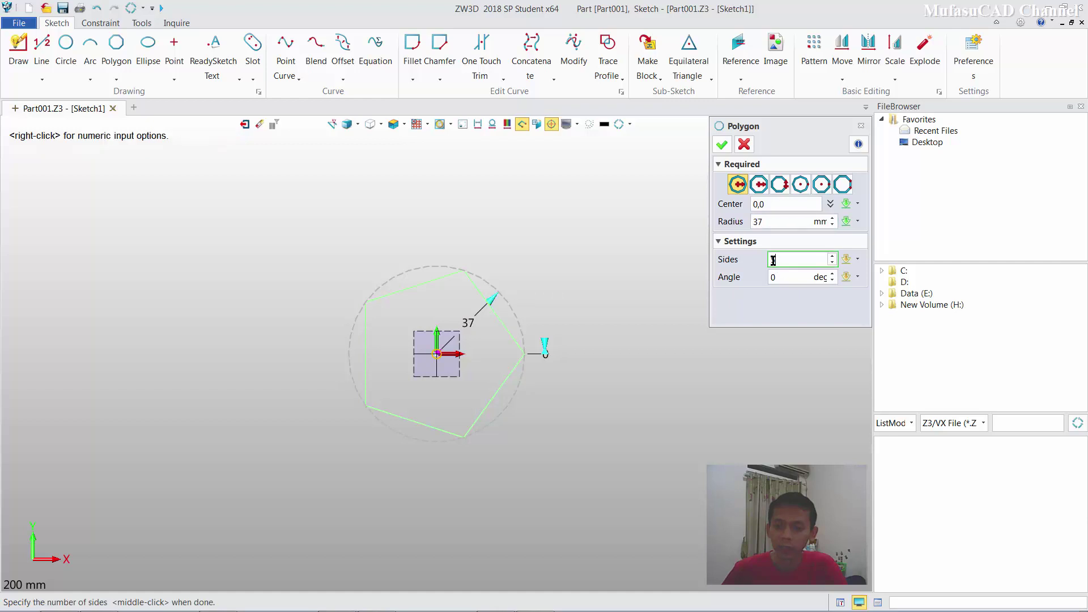
text(3)
click(793, 275)
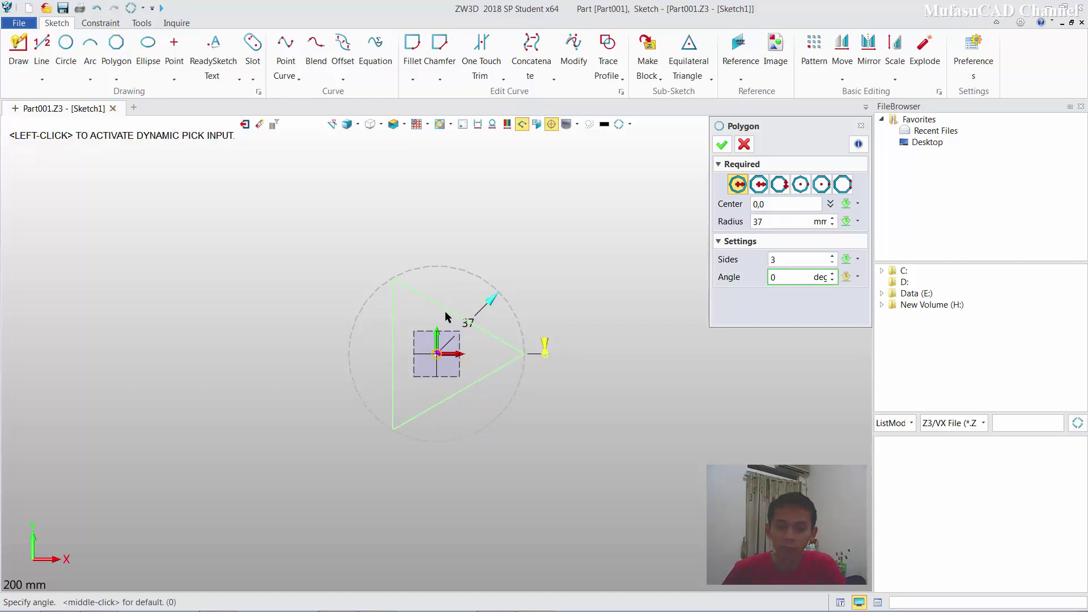
double_click(782, 260)
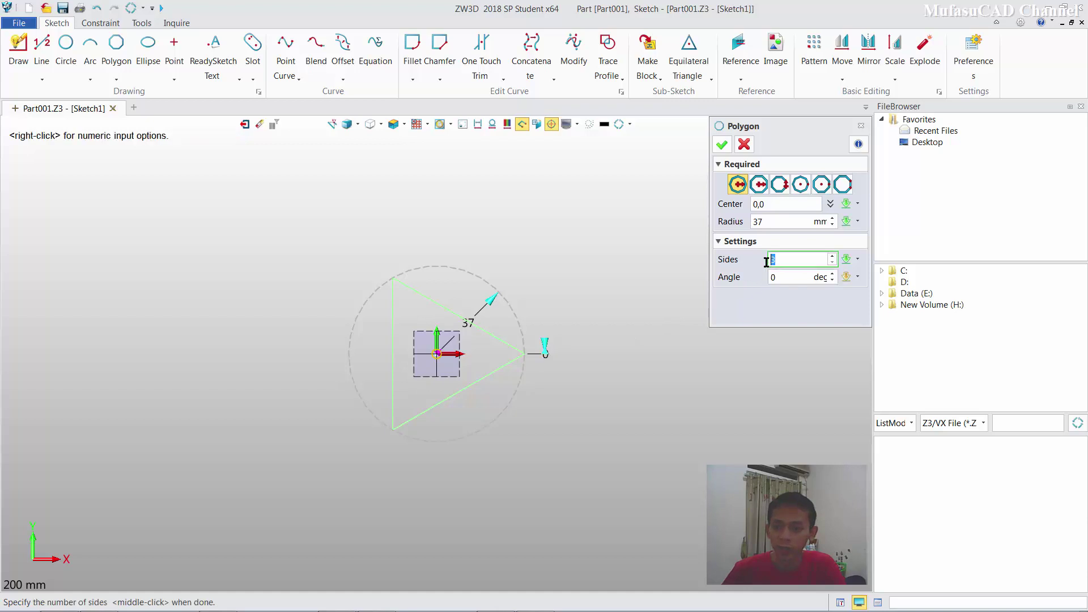
text(6)
click(770, 277)
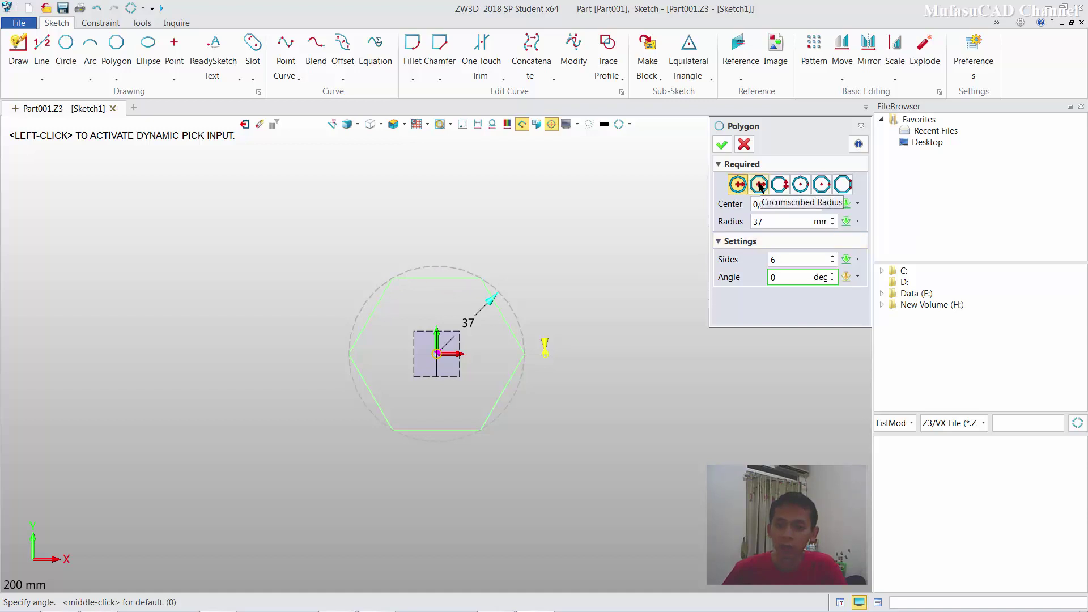
Try the circumscribed and inscribed radius methods, then switch the hexagon to Side Length.
click(758, 185)
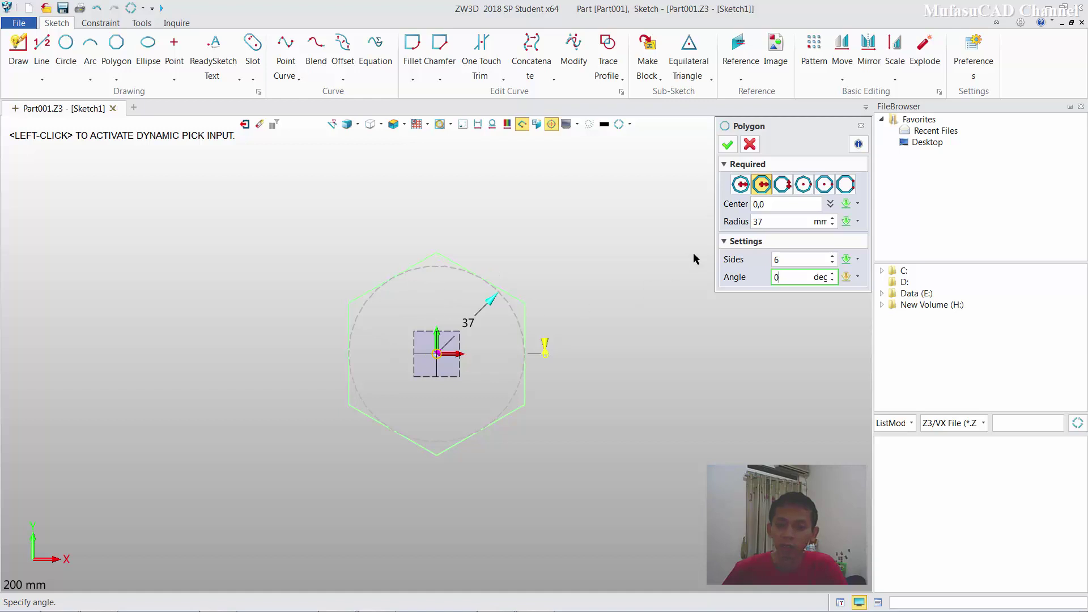
click(741, 185)
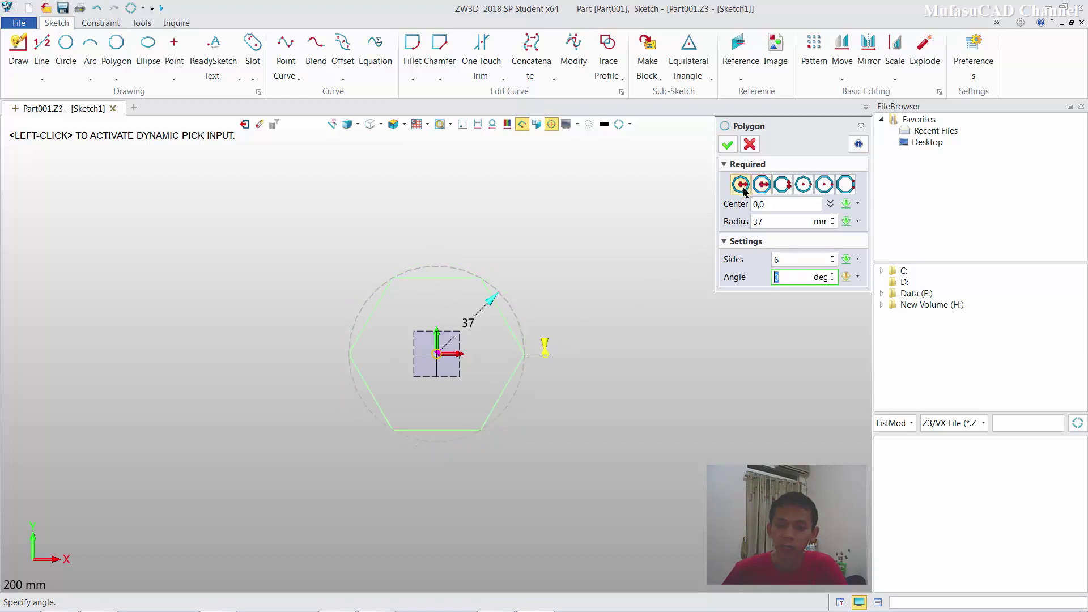
click(763, 187)
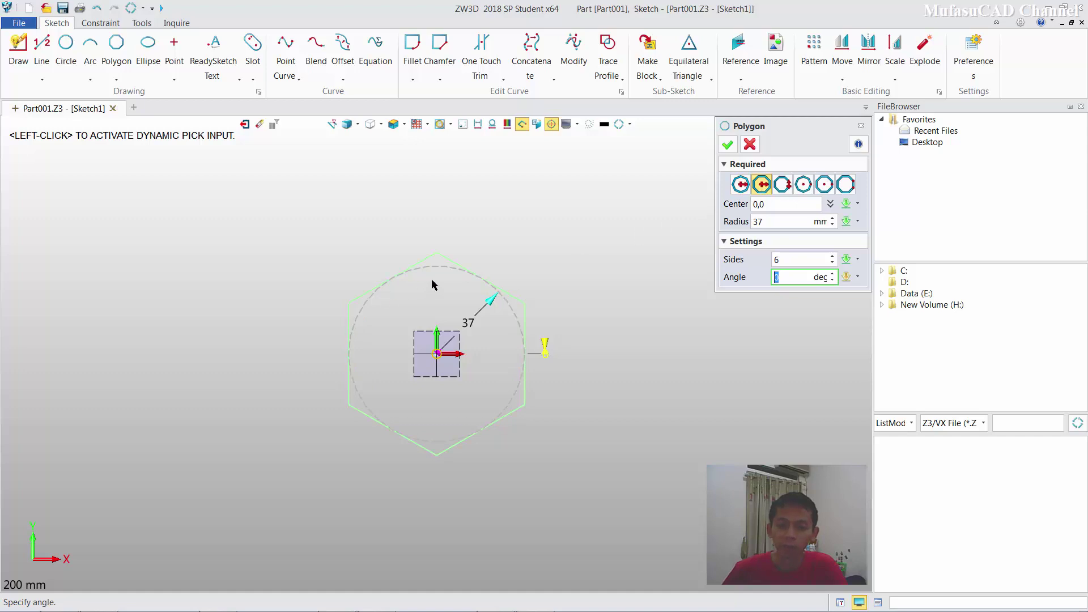
click(783, 184)
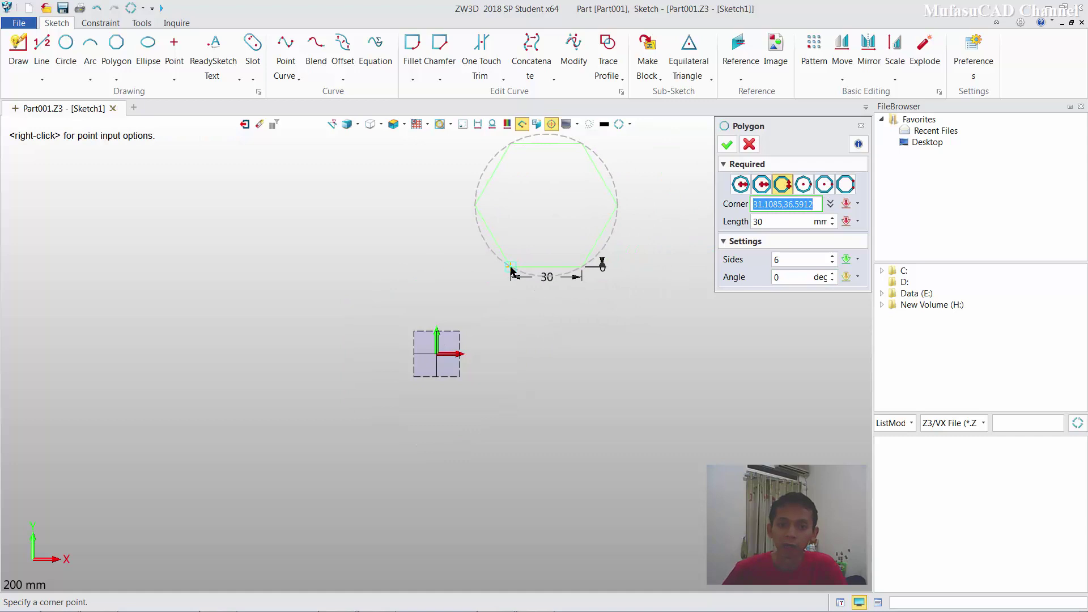
Create the six-sided hexagon cornered at 0,0 with 30 mm sides, after trying 50.
click(438, 355)
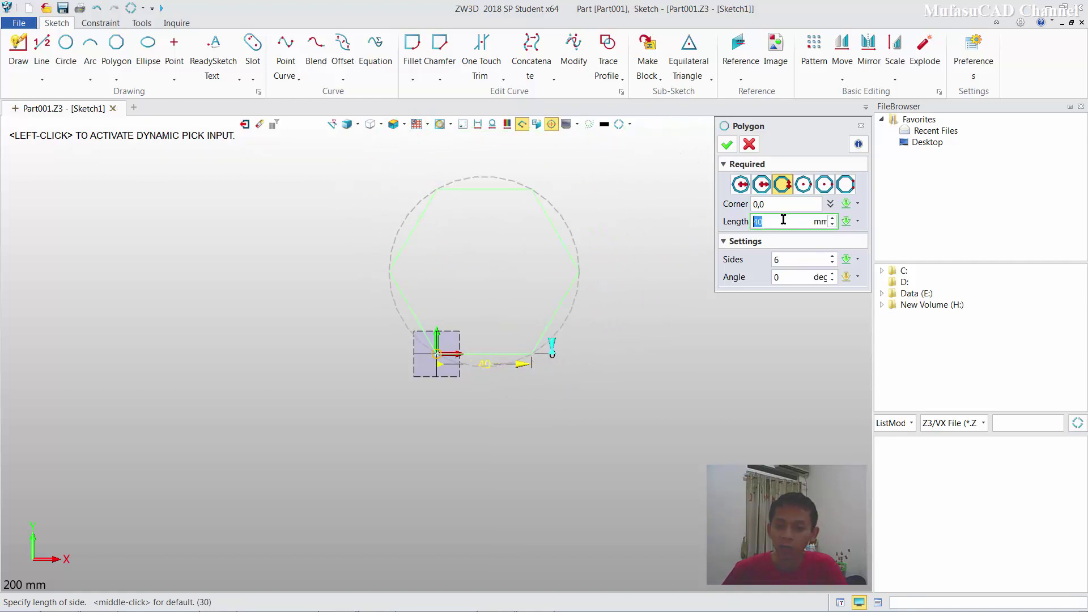
click(757, 222)
double_click(757, 222)
text(50)
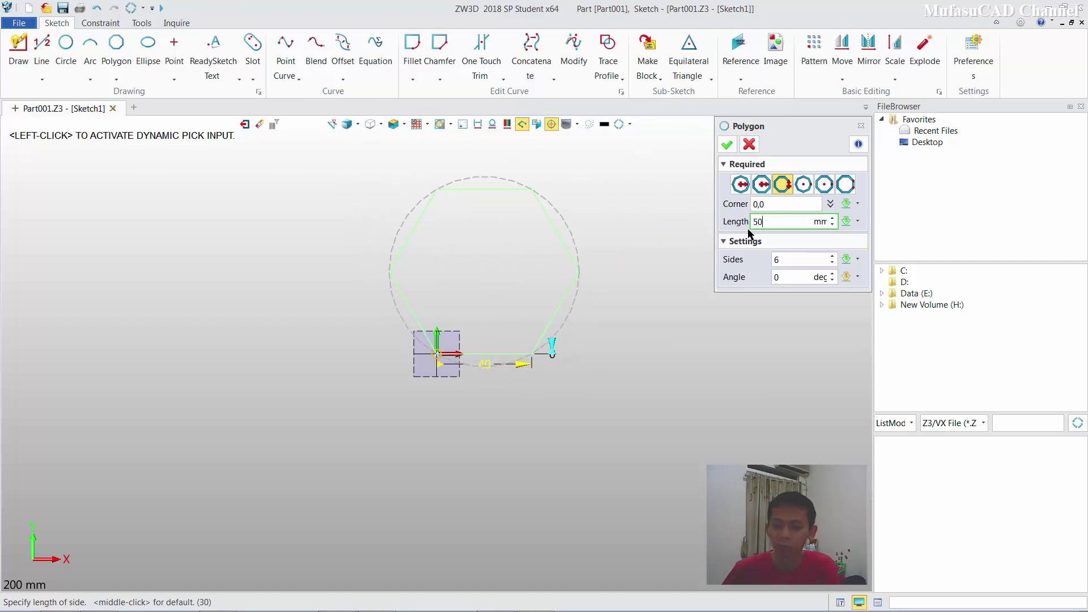
key(Return)
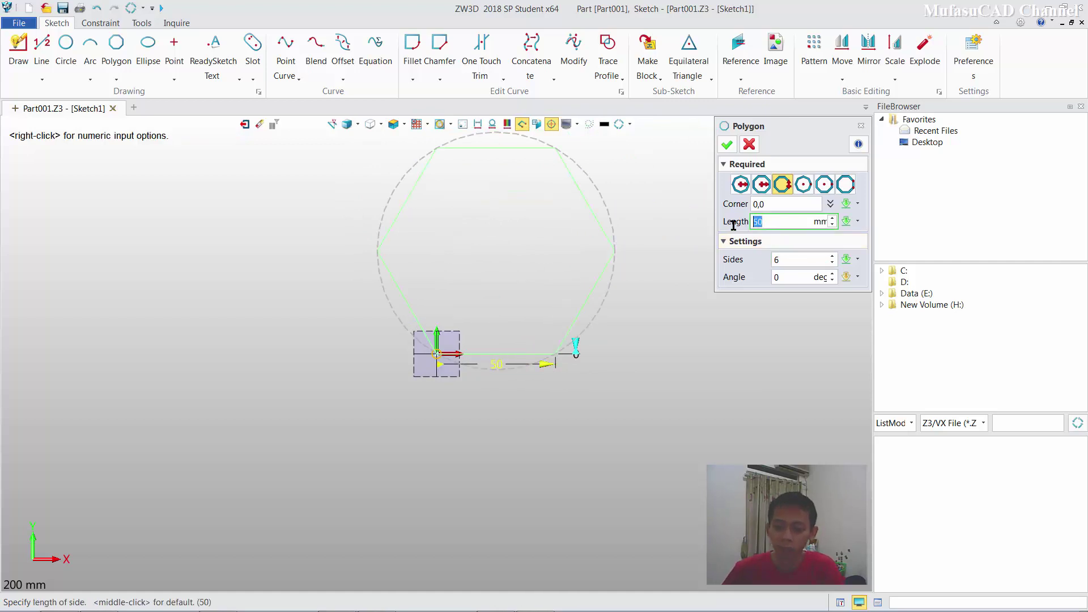
text(30)
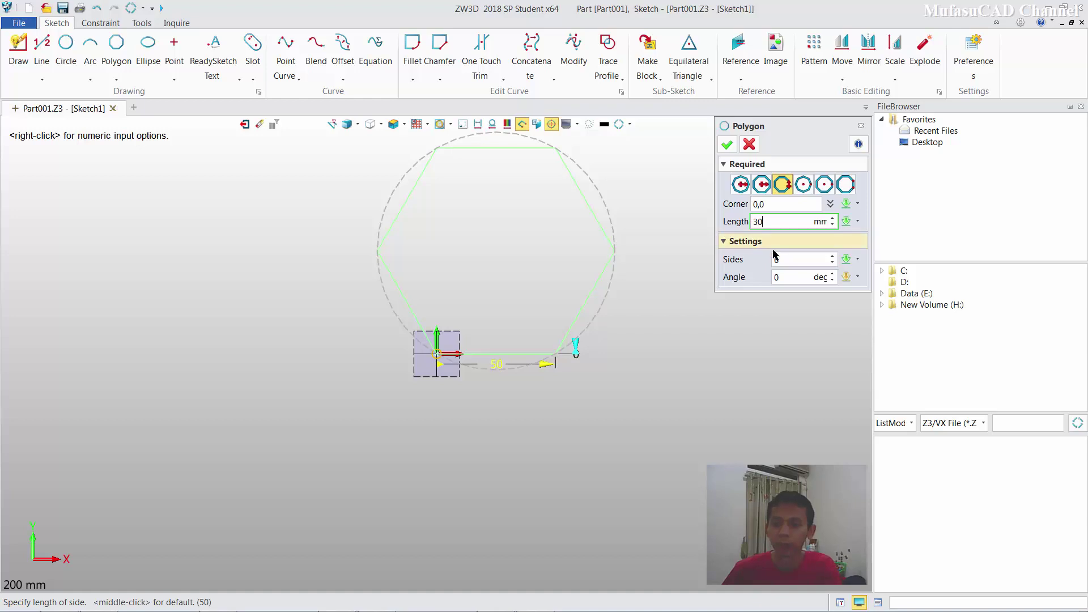
key(Return)
key(Tab)
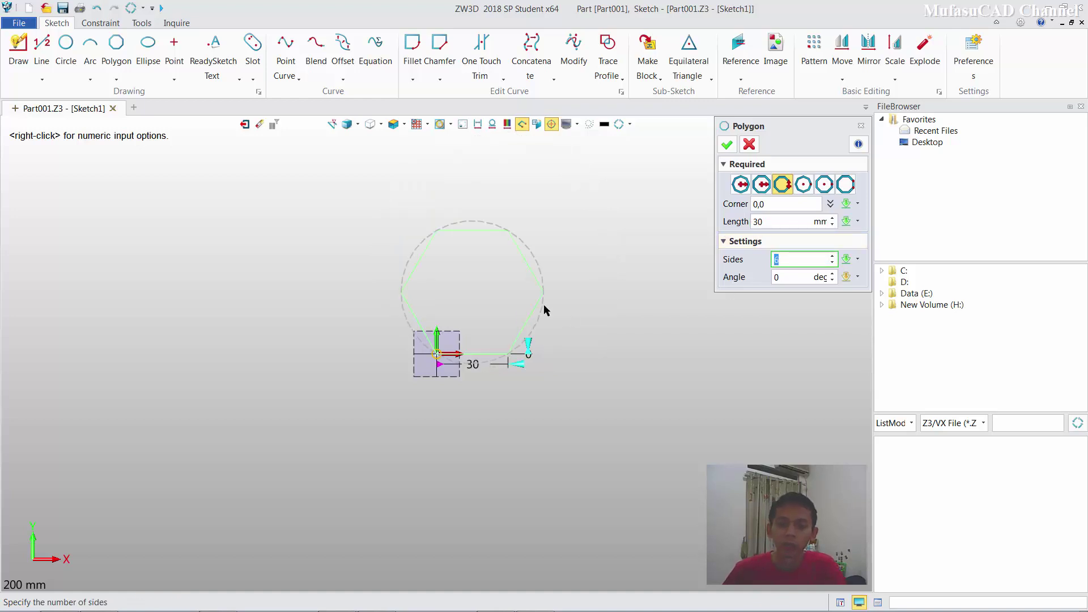
click(727, 145)
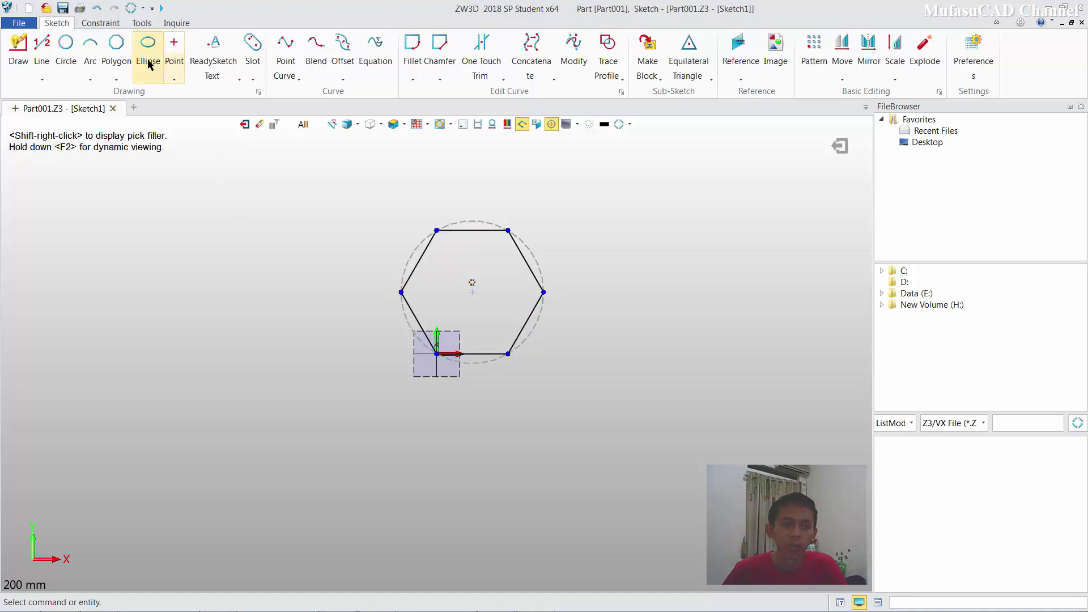
Draw a second hexagon circumscribed about a circle centred at 64.7199,-34.2074.
click(116, 45)
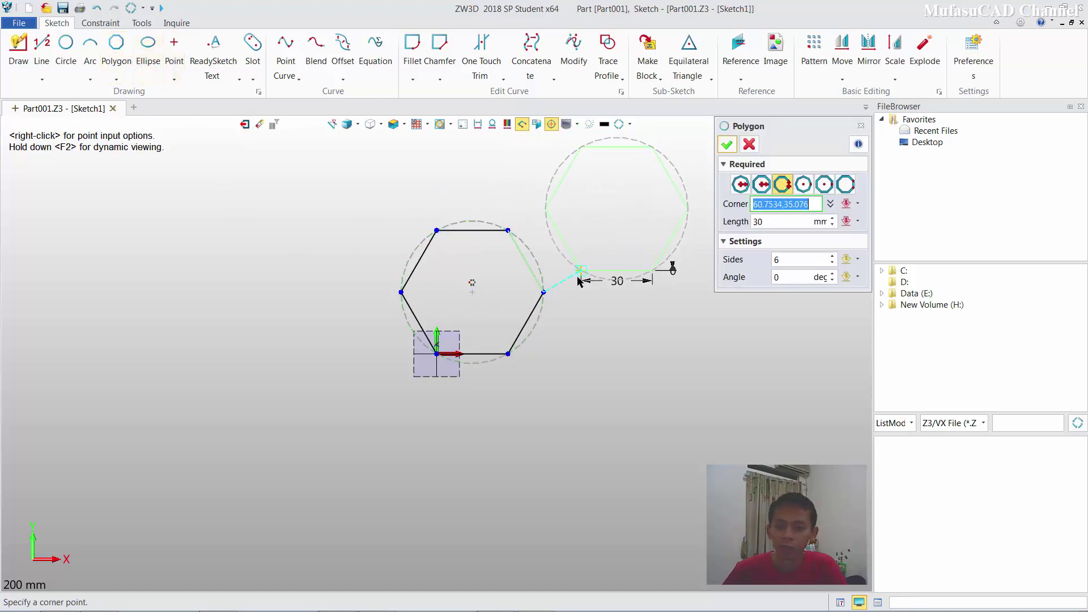
click(804, 186)
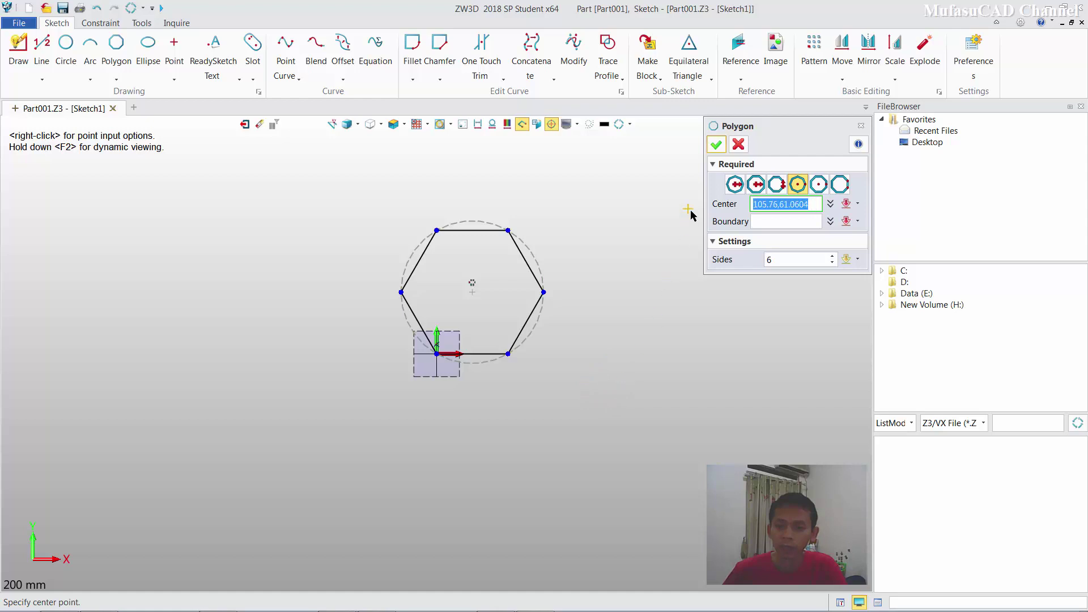
click(591, 435)
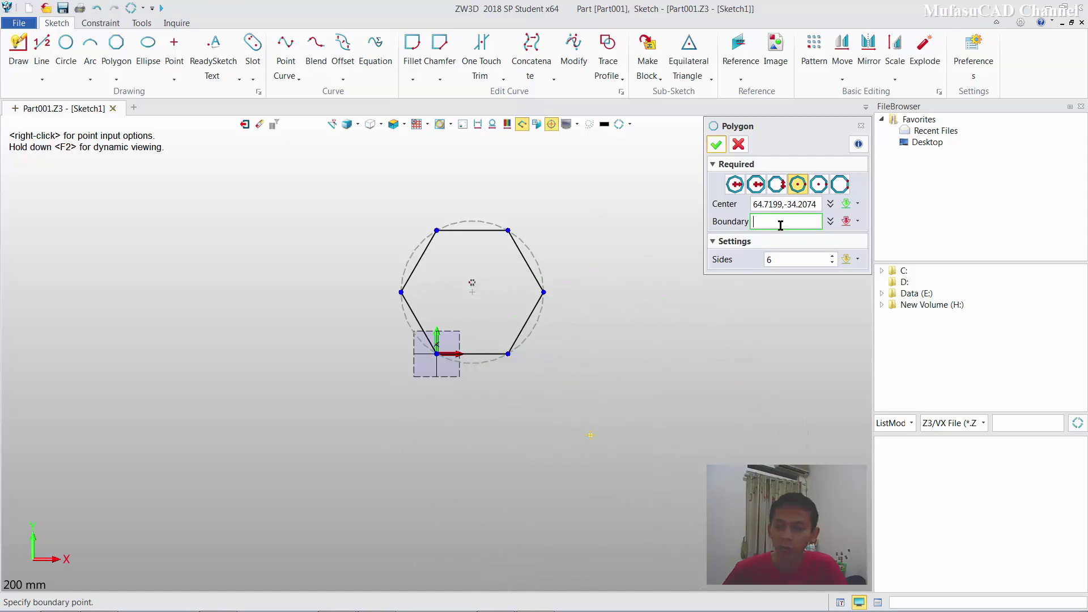
click(819, 185)
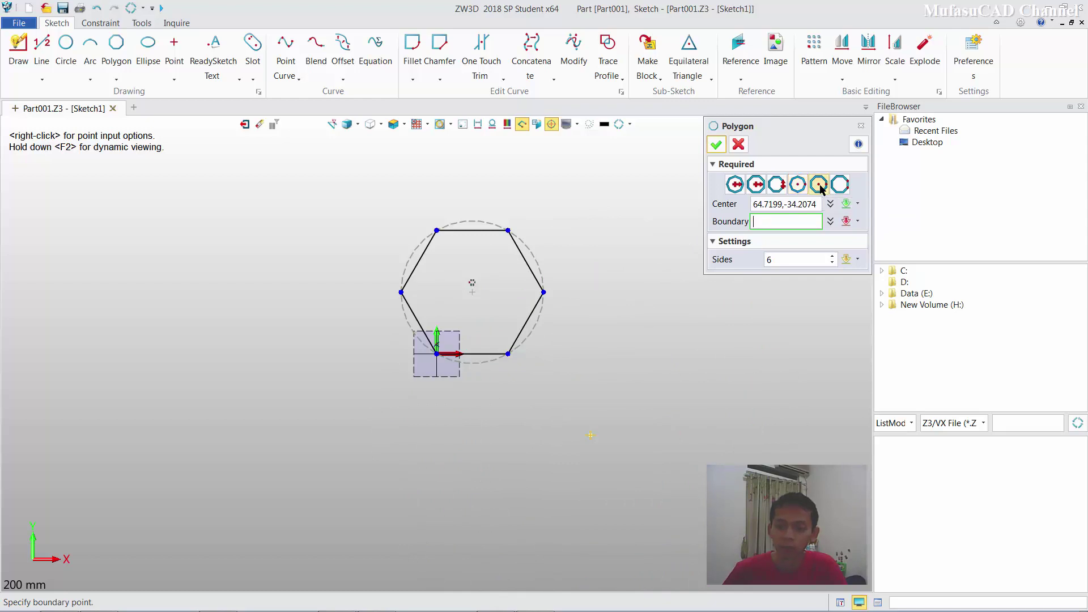
click(590, 372)
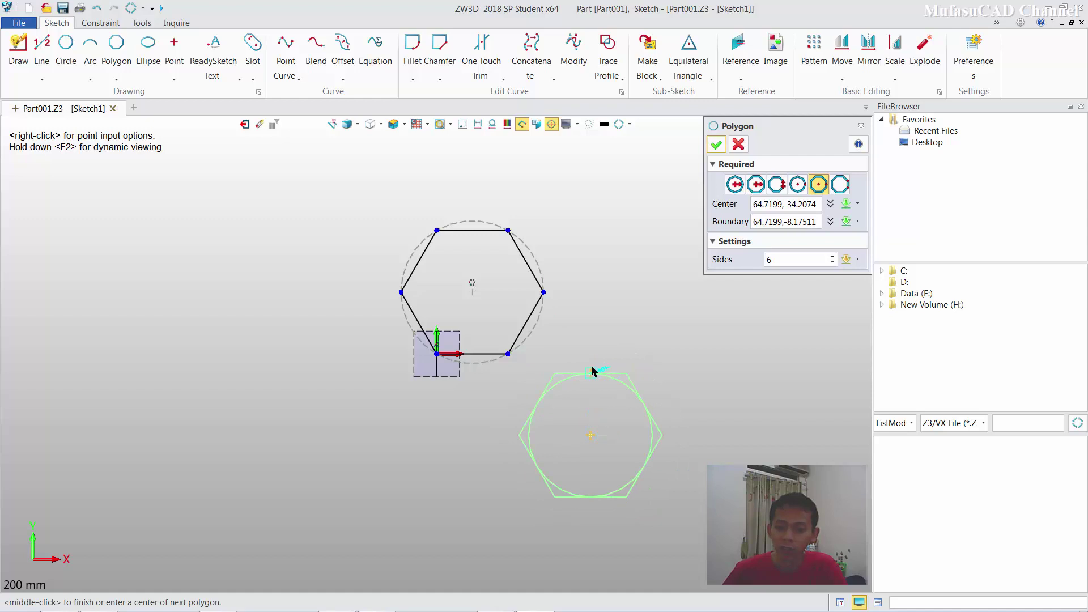
click(797, 184)
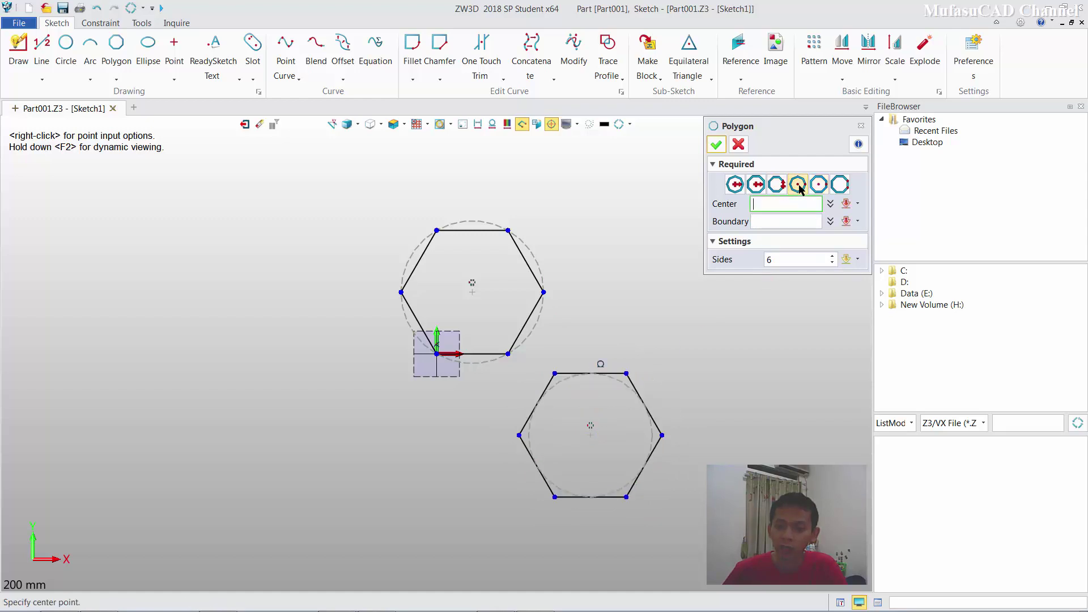
Draw a third hexagon inscribed in a circle centred at -68.2956,-50.6555, lower left.
click(274, 474)
click(276, 414)
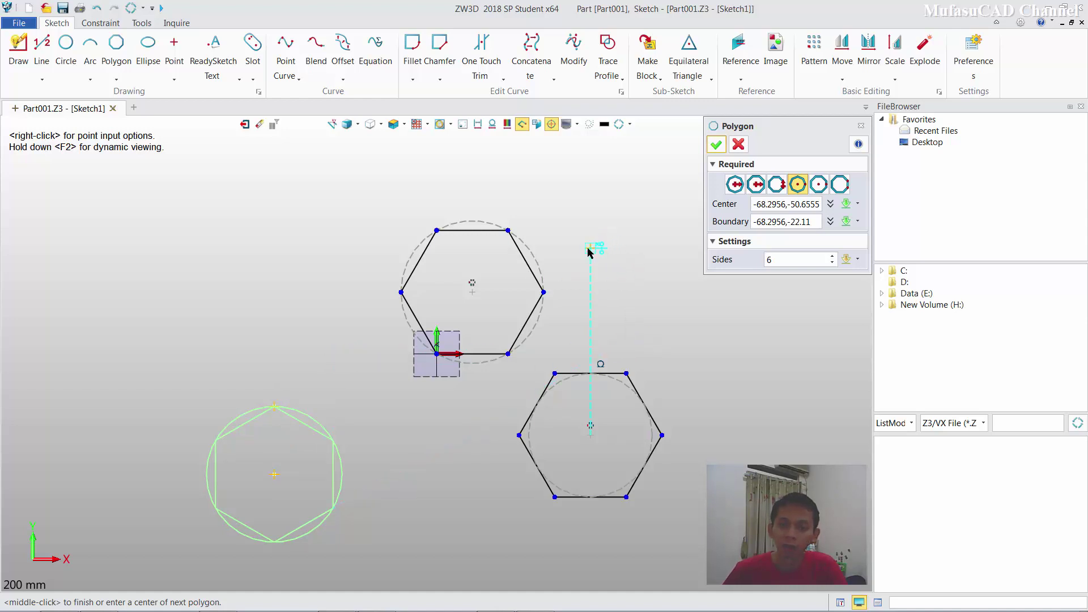
click(841, 186)
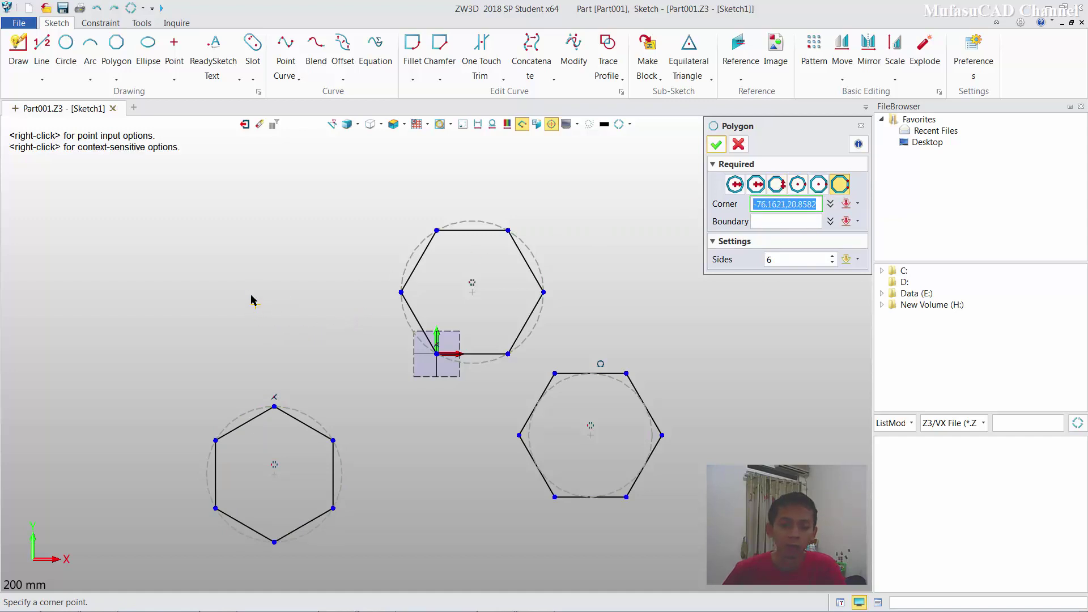
Draw a fourth hexagon from a horizontal side spanning -96.8412,6.55542 to -68.2956,6.55542.
click(206, 338)
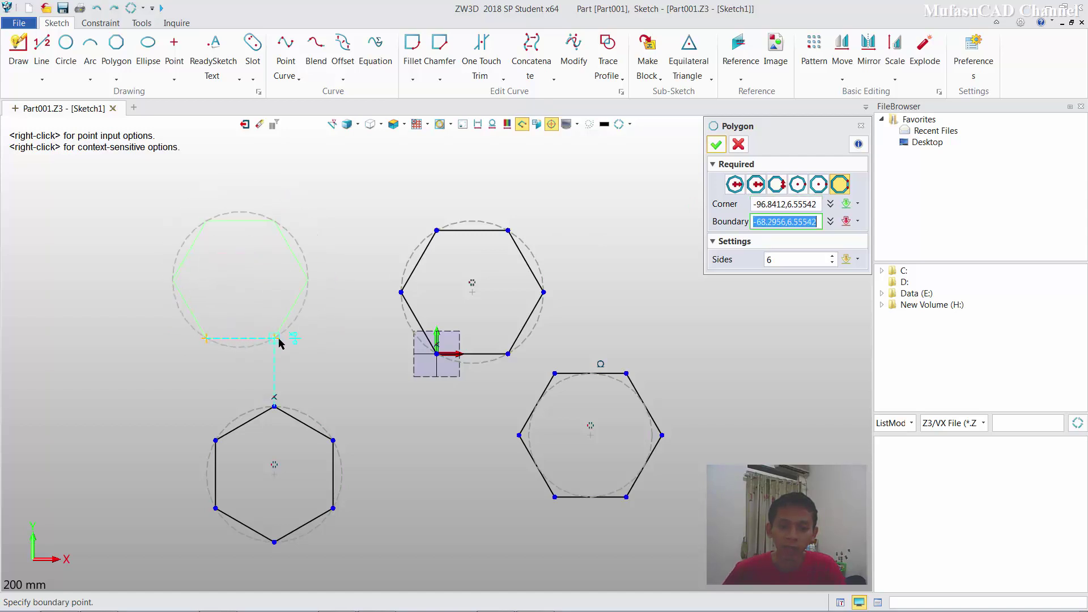
click(276, 338)
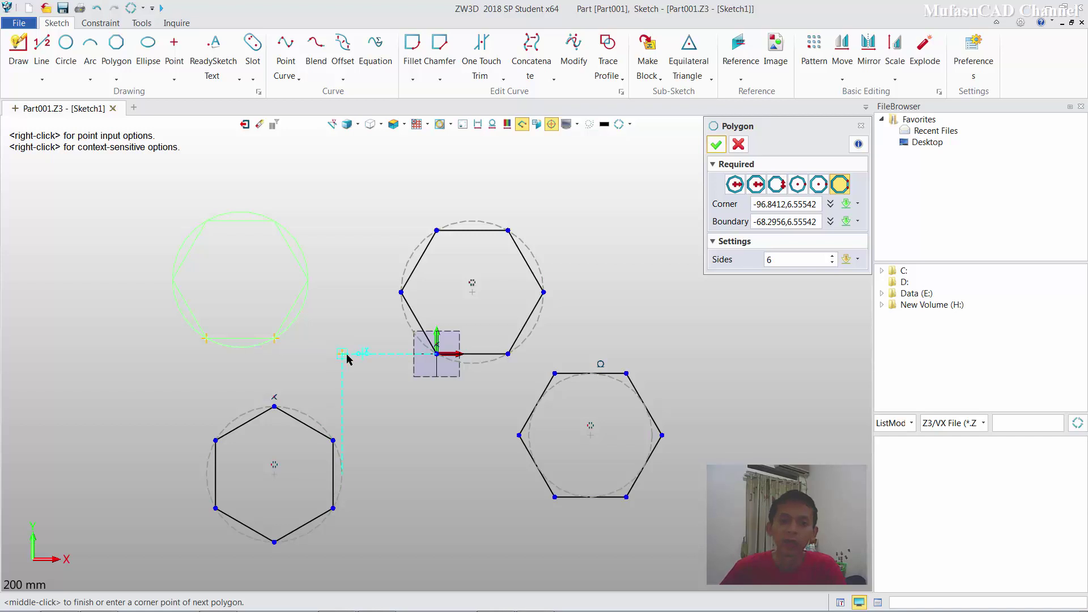